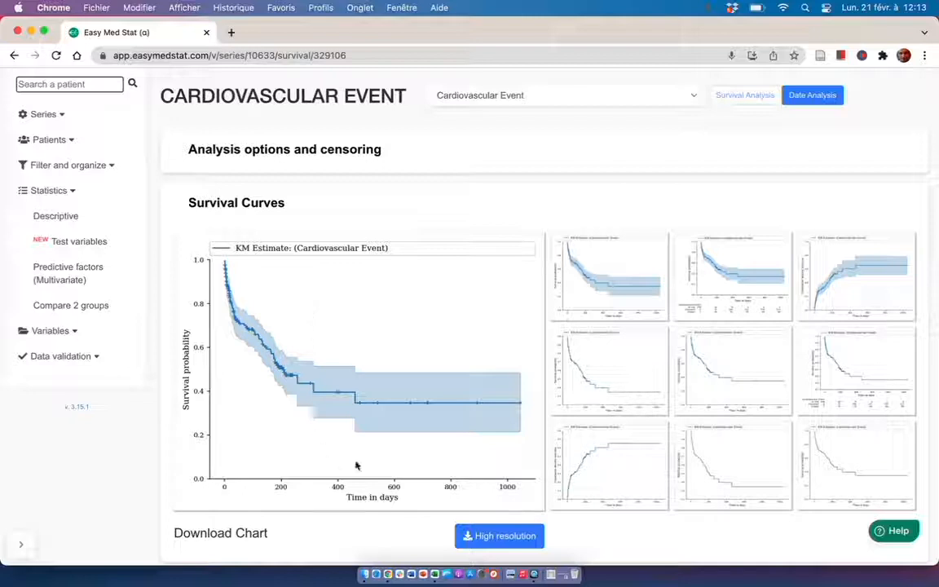
Examine the cardiovascular event survival curve with its at-risk table and the gender comparison curves with confidence bands and suggested results text.
{"action": "left_click", "coordinate": [747, 303]}
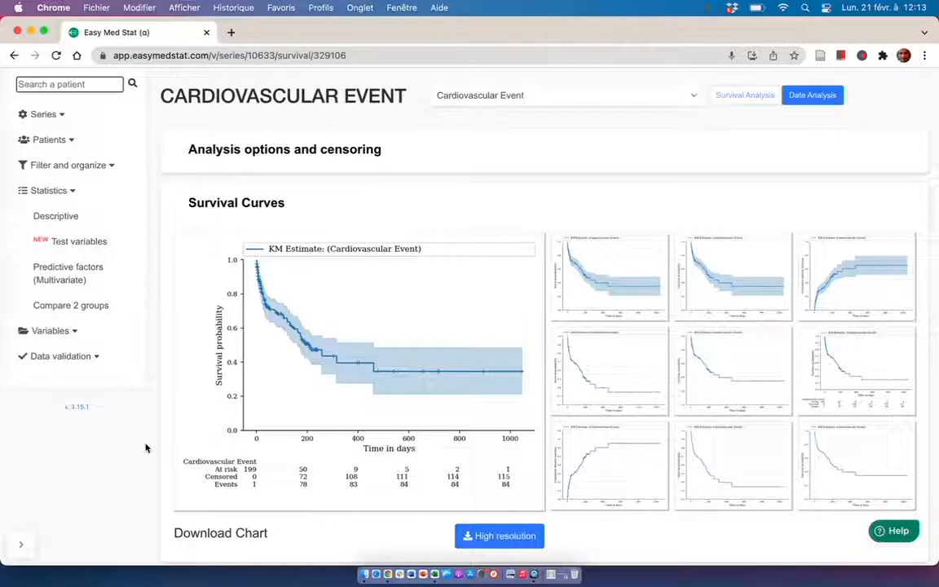
{"action": "scroll", "coordinate": [146, 447], "scroll_direction": "down", "scroll_amount": 10}
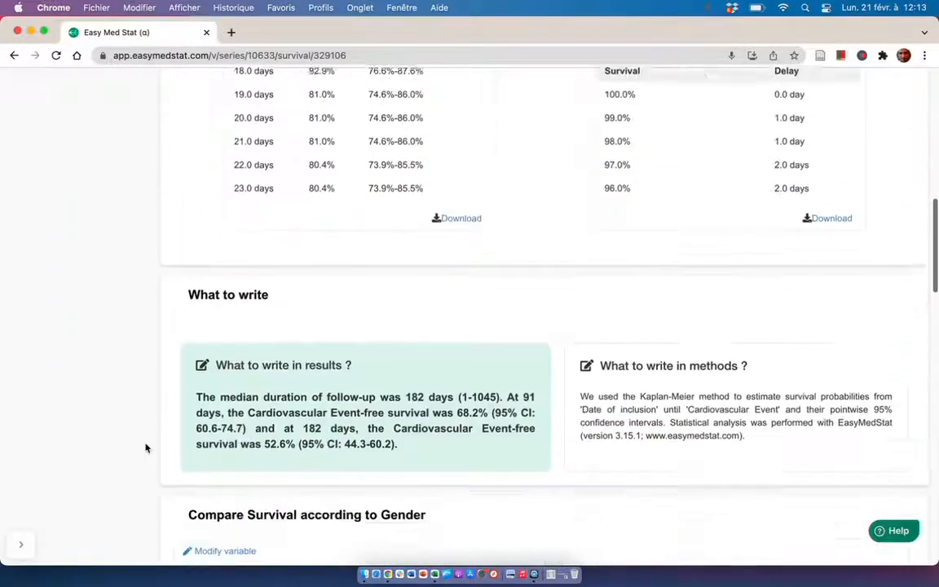
{"action": "scroll", "coordinate": [146, 447], "scroll_direction": "down", "scroll_amount": 5}
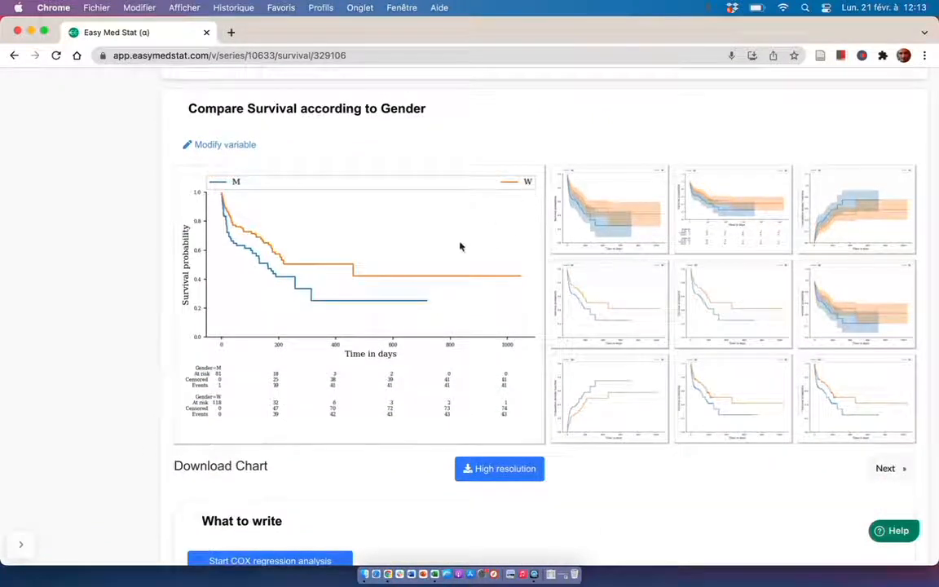
{"action": "left_click", "coordinate": [606, 238]}
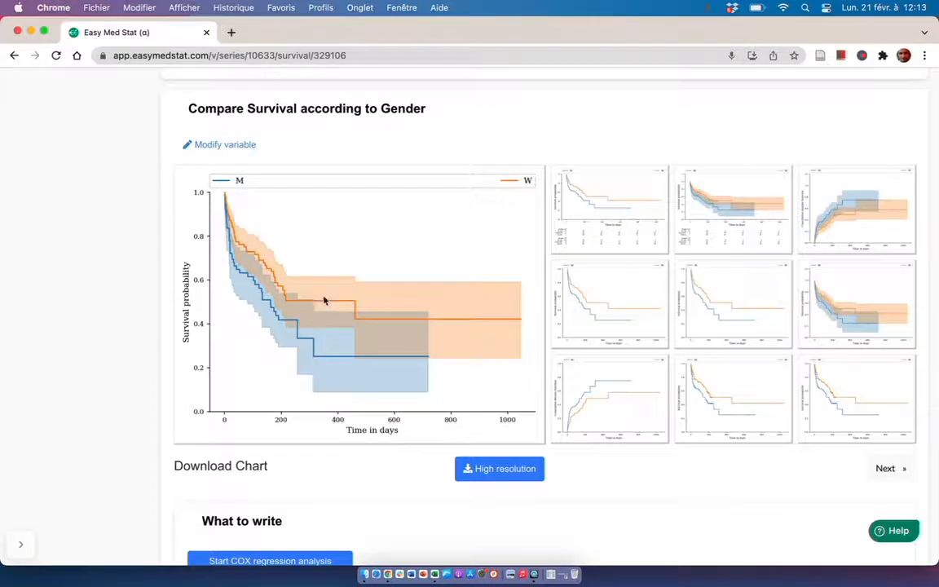
{"action": "scroll", "coordinate": [139, 319], "scroll_direction": "down", "scroll_amount": 5}
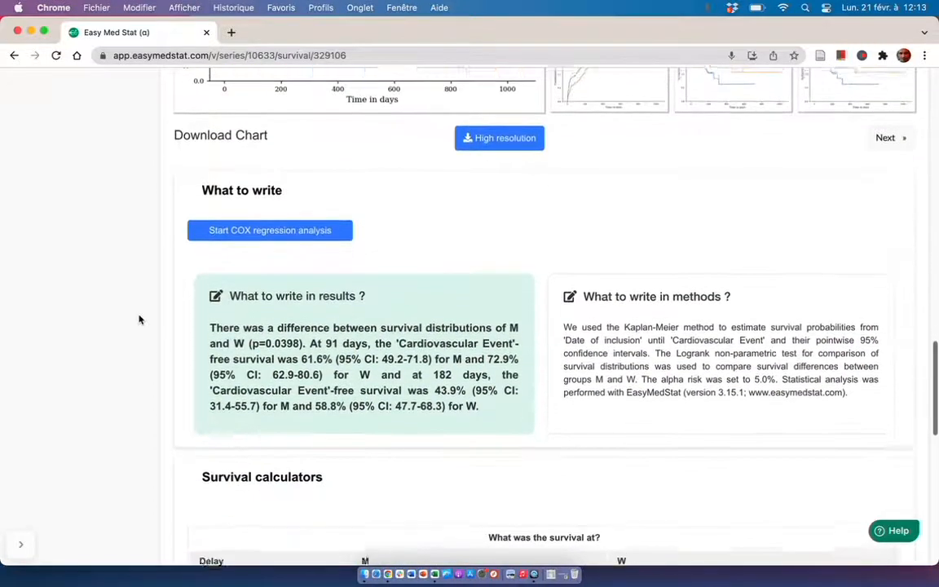
{"action": "scroll", "coordinate": [139, 319], "scroll_direction": "down", "scroll_amount": 1}
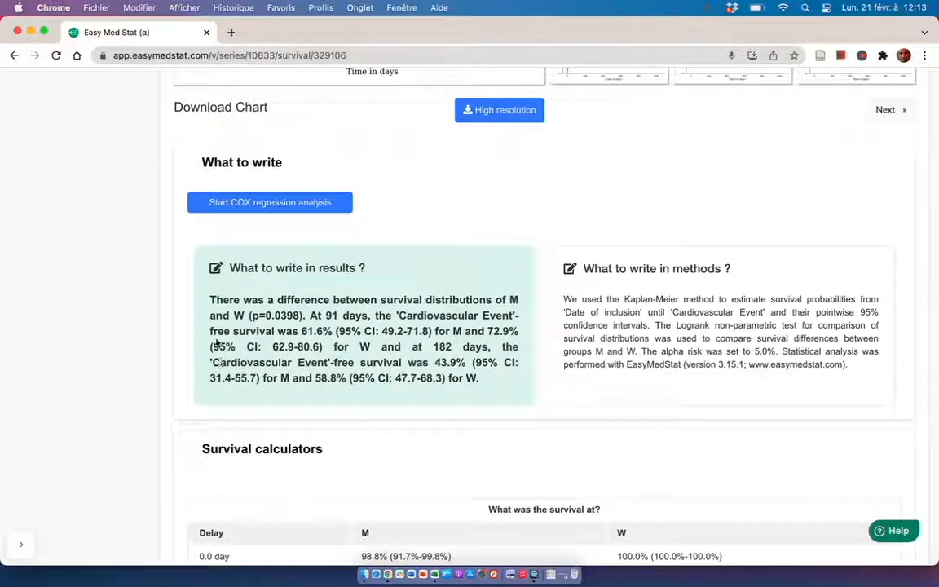
Switch to the Demo Cardio workbook in Excel and examine the header row and the first patient rows.
{"action": "key", "text": "super+Tab"}
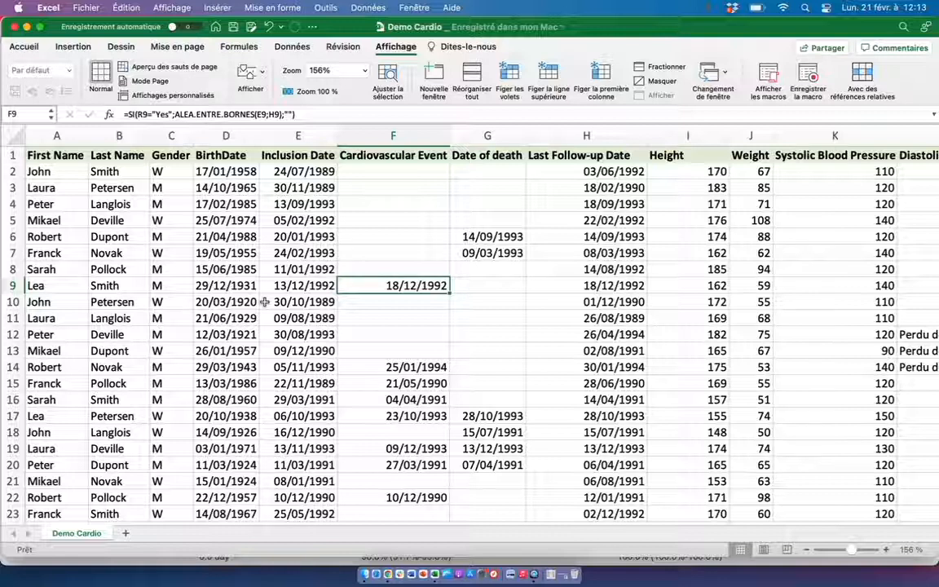
{"action": "left_click", "coordinate": [13, 155]}
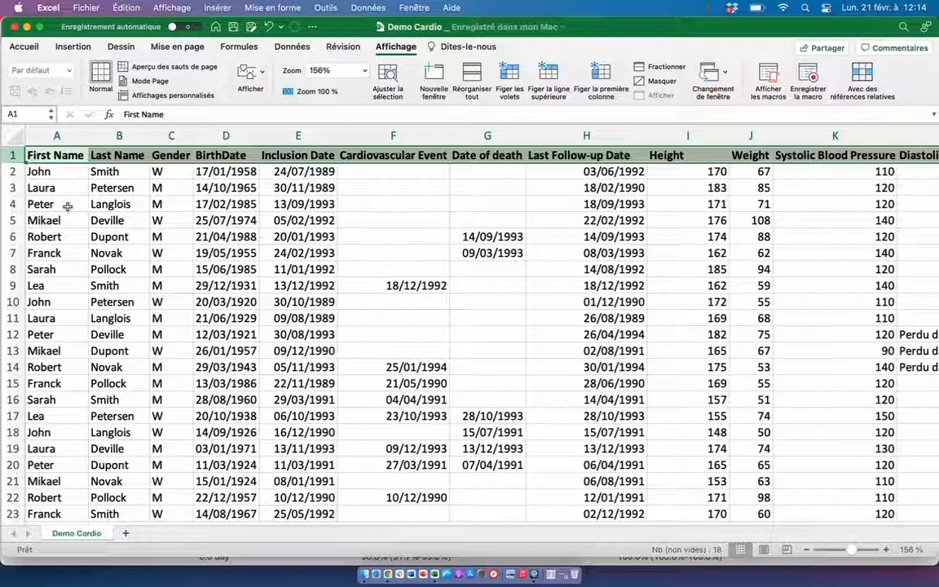
{"action": "left_click", "coordinate": [13, 172]}
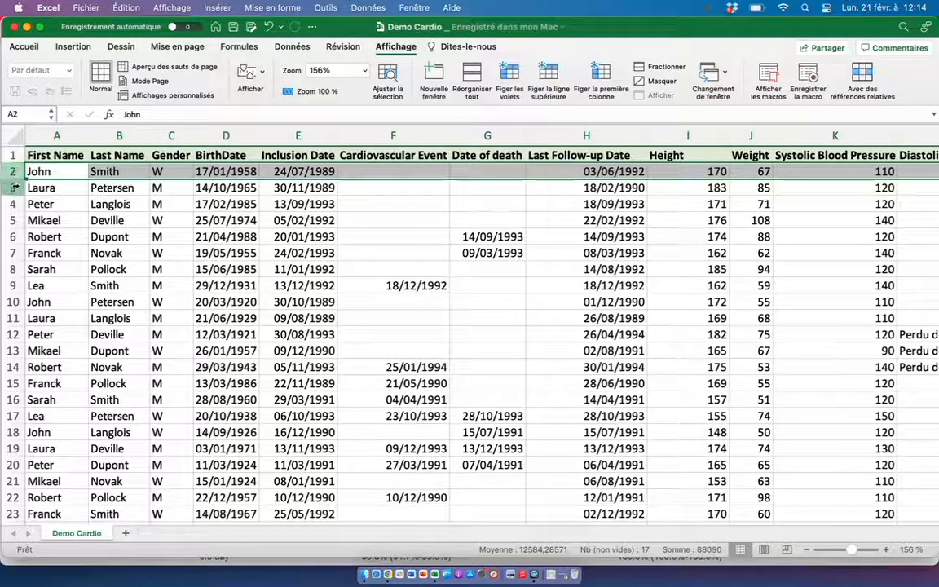
{"action": "left_click", "coordinate": [15, 187]}
{"action": "left_click", "coordinate": [57, 222]}
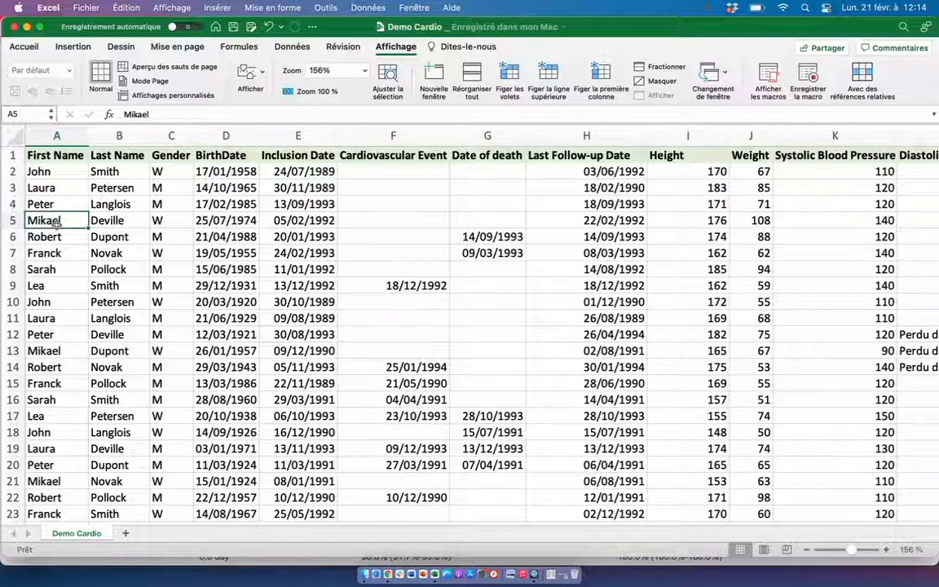
Examine the Gender, Height and Weight columns of the patient table.
{"action": "left_click", "coordinate": [172, 136]}
{"action": "left_click", "coordinate": [688, 136]}
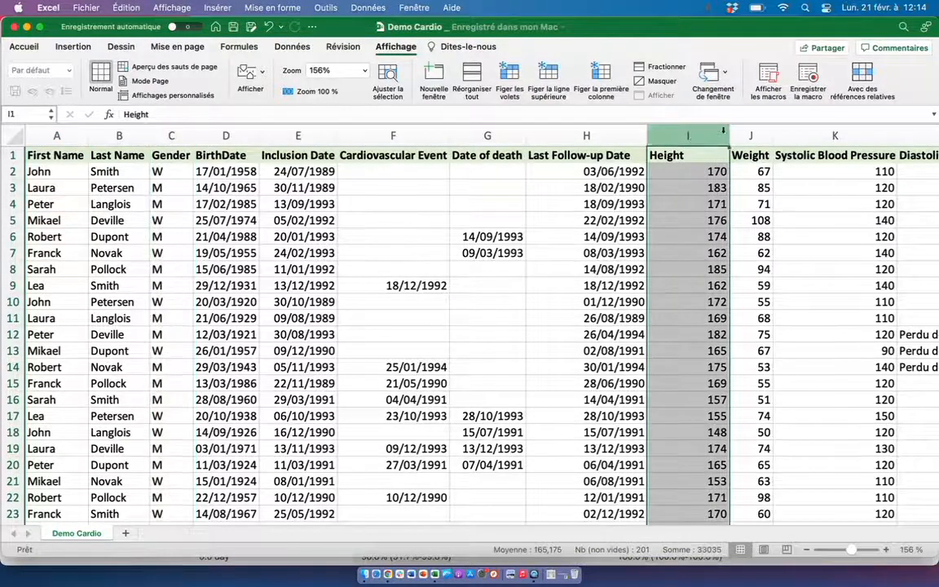
{"action": "left_click", "coordinate": [751, 136]}
Examine the Cardiovascular Event, Inclusion Date and Last Follow-up Date columns, including the event date in row 9.
{"action": "left_click", "coordinate": [425, 188]}
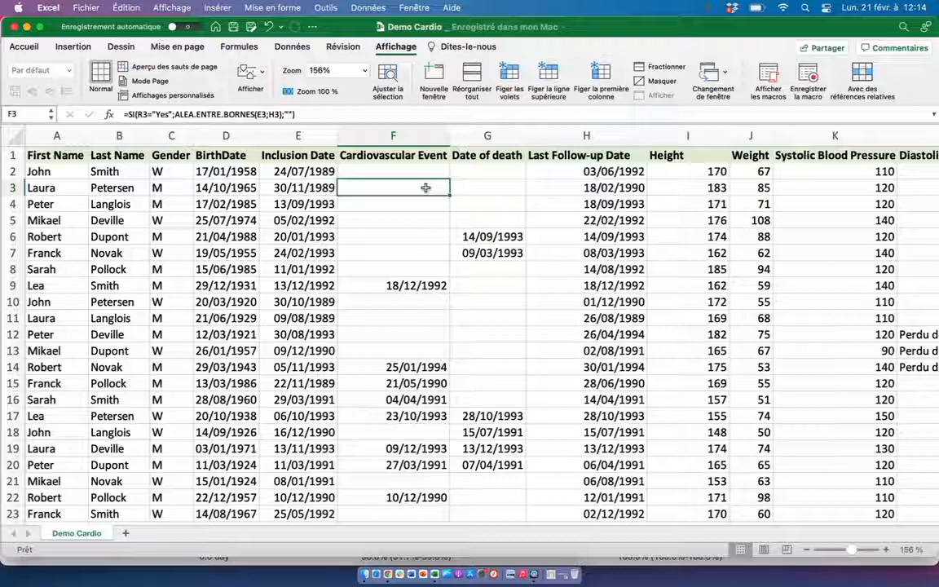
{"action": "left_click", "coordinate": [396, 136]}
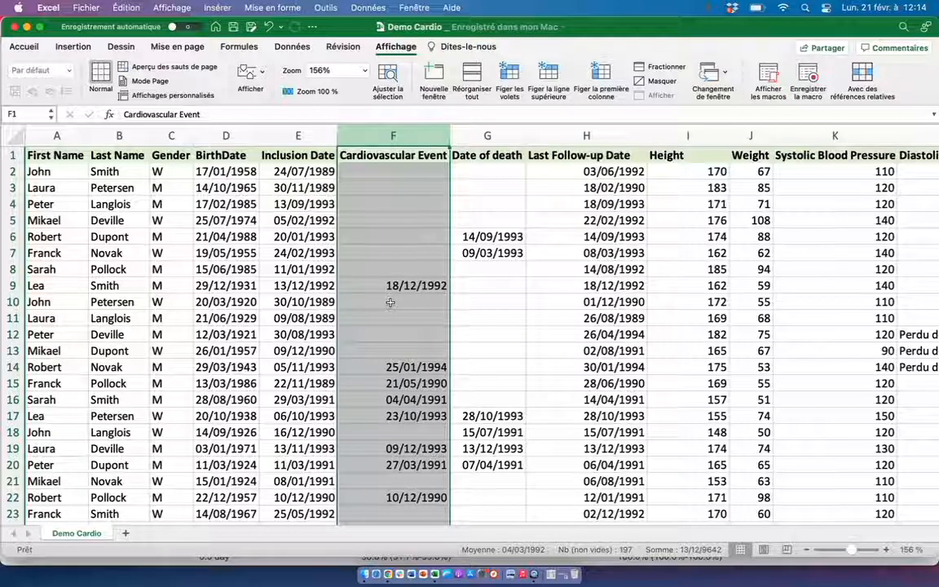
{"action": "left_click", "coordinate": [299, 136]}
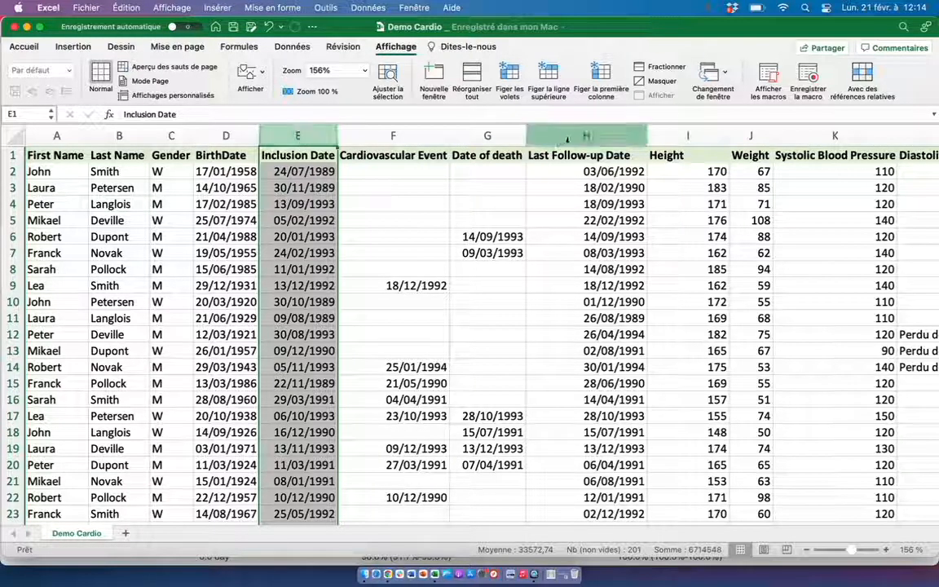
{"action": "left_click", "coordinate": [571, 138]}
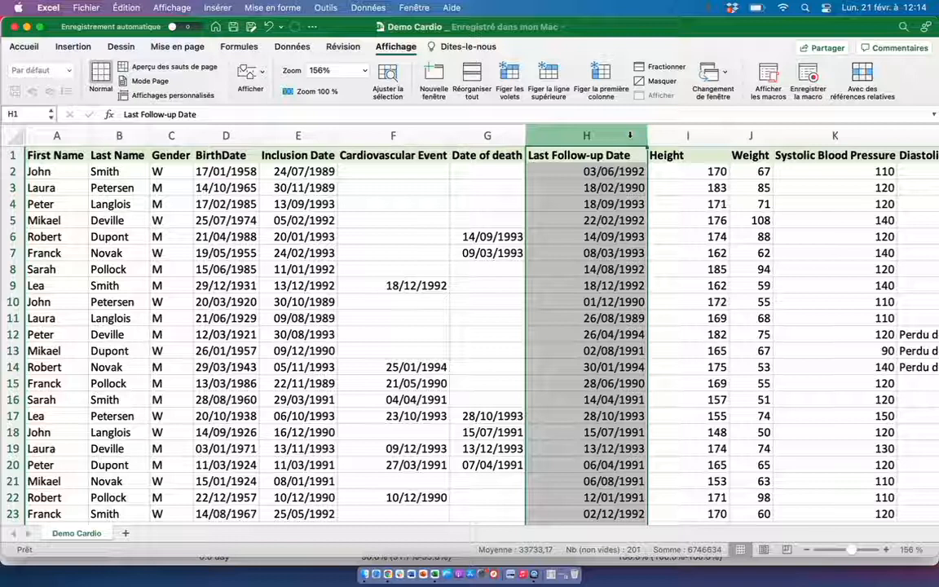
{"action": "left_click", "coordinate": [407, 285]}
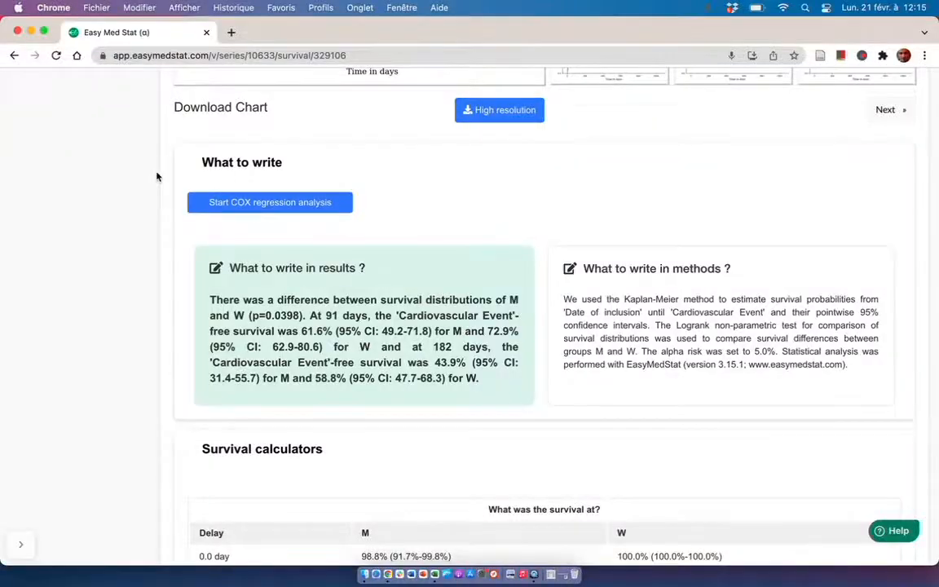
Switch to EasyMedStat in Chrome and upload Demo Cardio.xlsx from the series list as a new import.
{"action": "scroll", "coordinate": [157, 176], "scroll_direction": "up", "scroll_amount": 15}
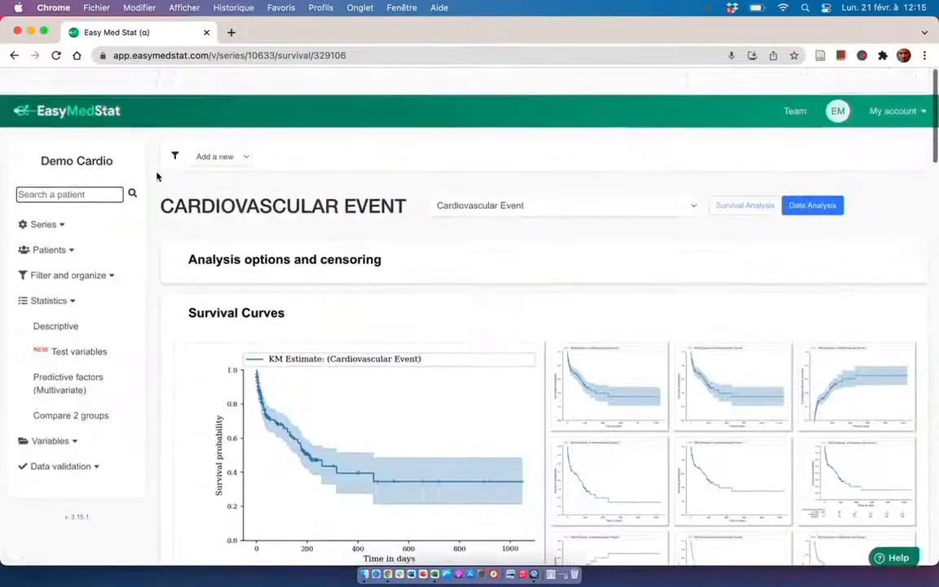
{"action": "left_click", "coordinate": [68, 80]}
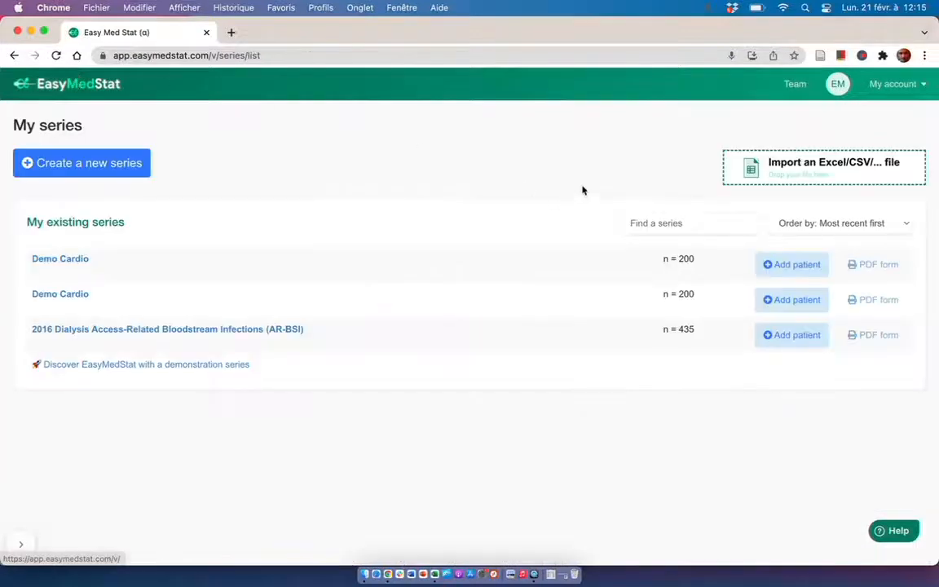
{"action": "left_click", "coordinate": [834, 170]}
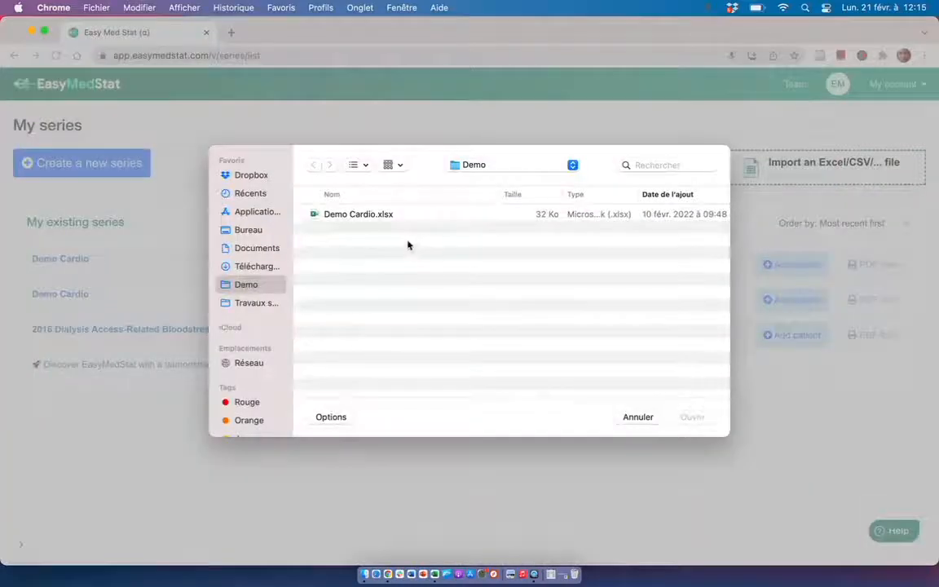
{"action": "left_click", "coordinate": [366, 214]}
{"action": "double_click", "coordinate": [367, 215]}
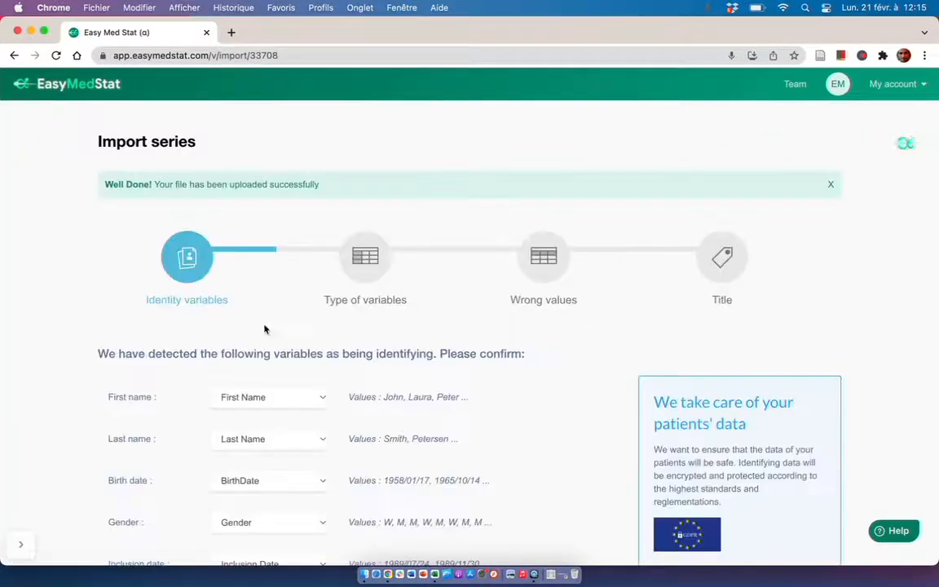
Review the detected identity variables, keep Last Follow-up Date as the last consultation date, and confirm the mapping.
{"action": "scroll", "coordinate": [52, 339], "scroll_direction": "down", "scroll_amount": 2}
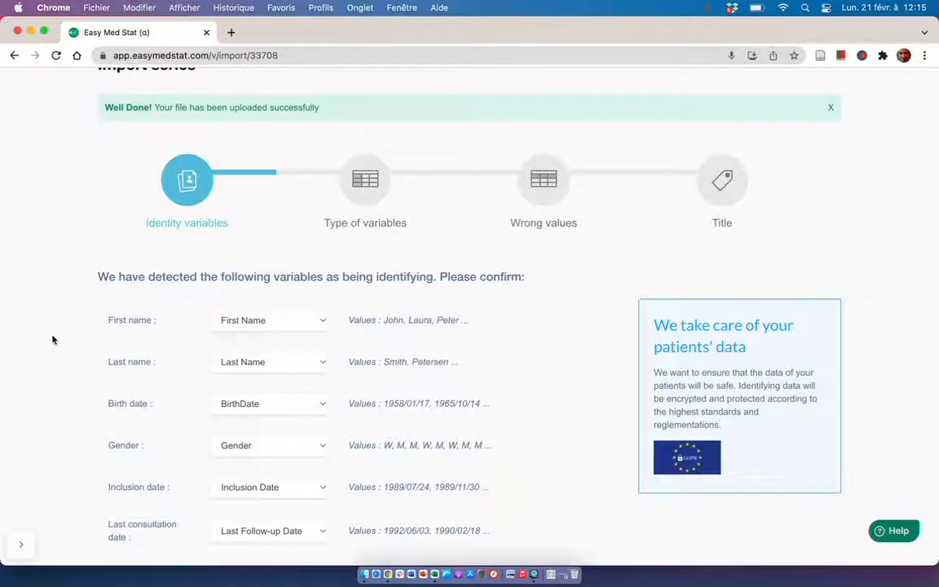
{"action": "scroll", "coordinate": [52, 339], "scroll_direction": "down", "scroll_amount": 2}
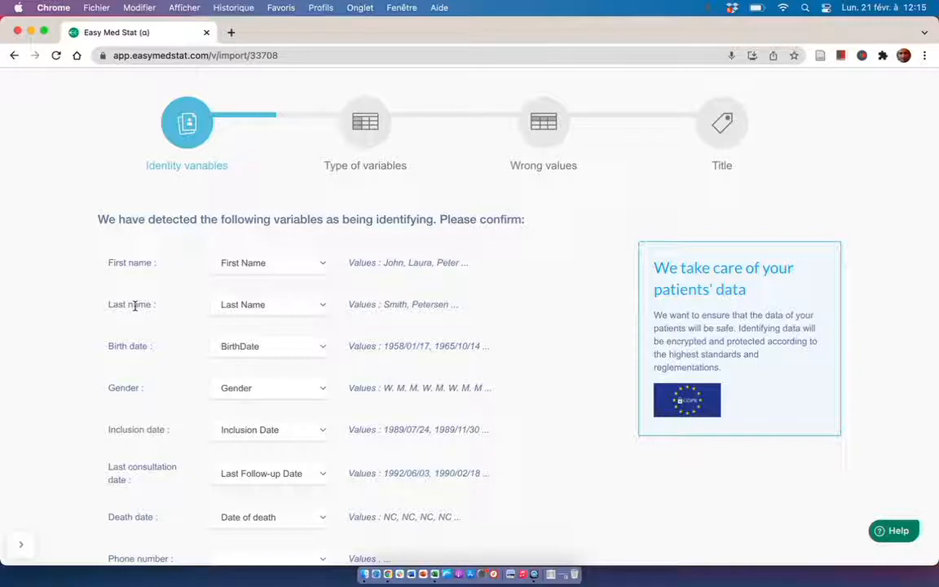
{"action": "scroll", "coordinate": [135, 305], "scroll_direction": "down", "scroll_amount": 3}
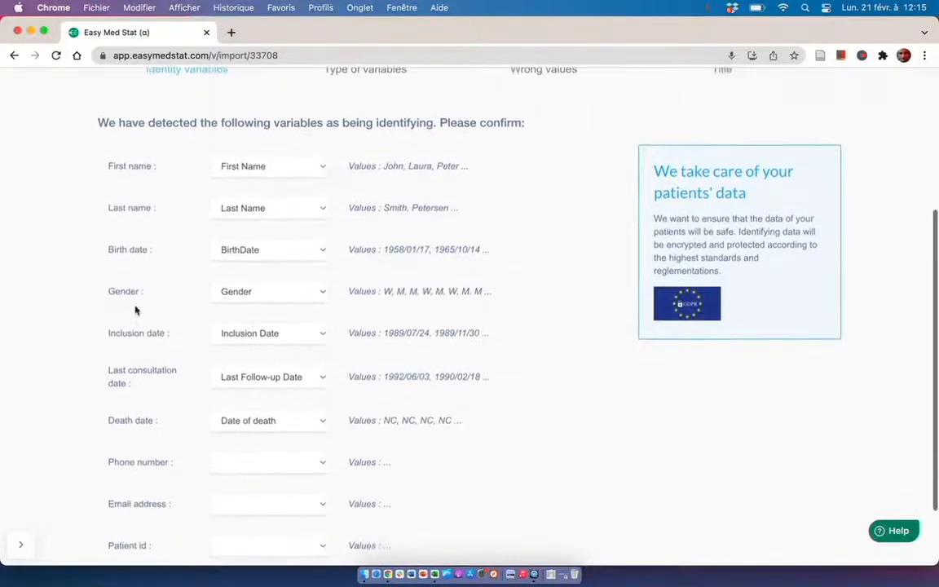
{"action": "scroll", "coordinate": [135, 309], "scroll_direction": "down", "scroll_amount": 2}
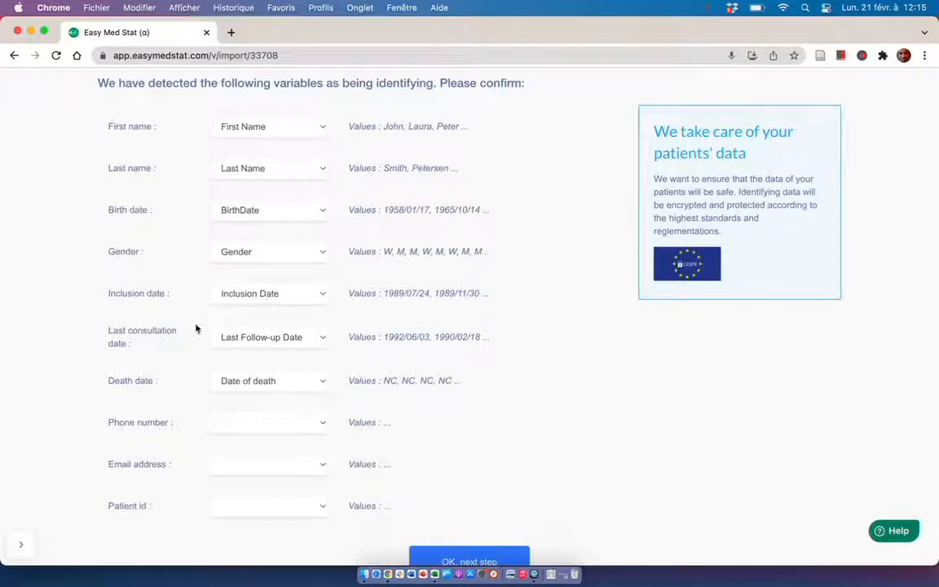
{"action": "left_click", "coordinate": [261, 339]}
{"action": "left_click", "coordinate": [285, 343]}
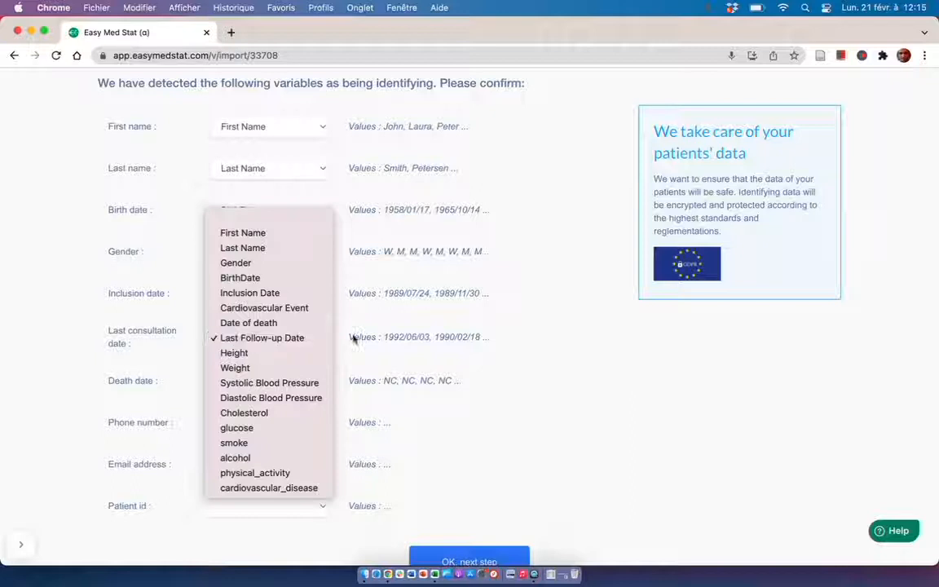
{"action": "left_click", "coordinate": [408, 339]}
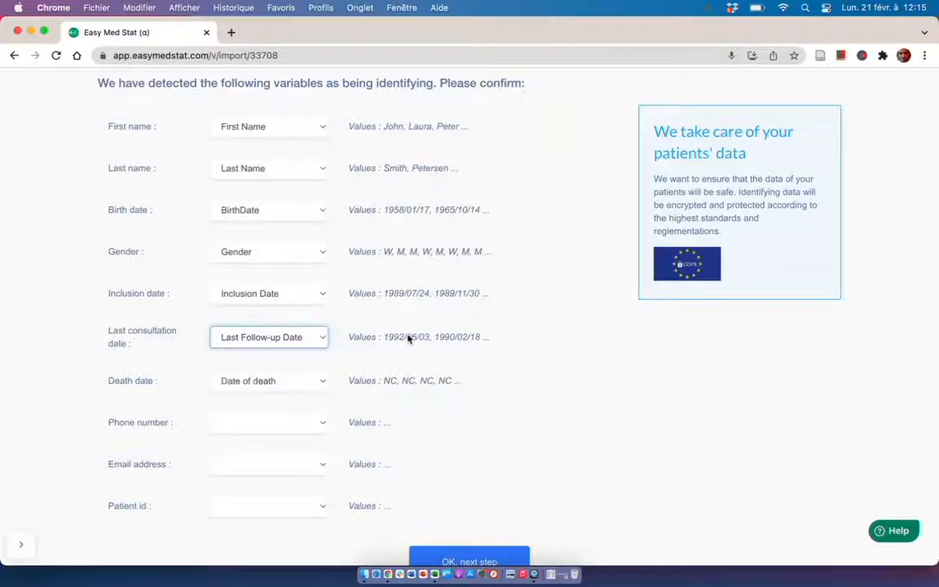
{"action": "scroll", "coordinate": [408, 338], "scroll_direction": "down", "scroll_amount": 2}
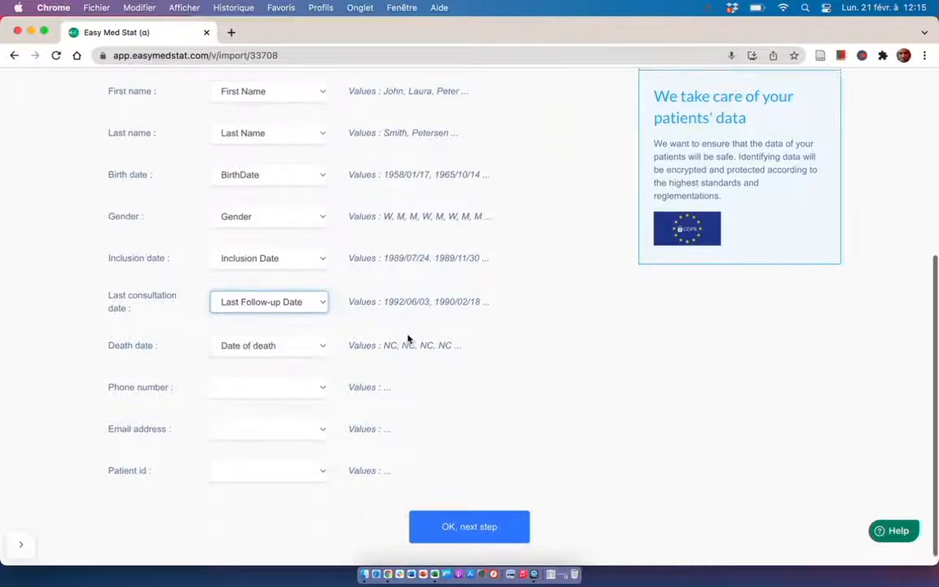
{"action": "left_click", "coordinate": [471, 514]}
Make all Diastolic Blood Pressure exceptions NC and launch the import with the study name Demo Cardio.
{"action": "scroll", "coordinate": [398, 312], "scroll_direction": "down", "scroll_amount": 2}
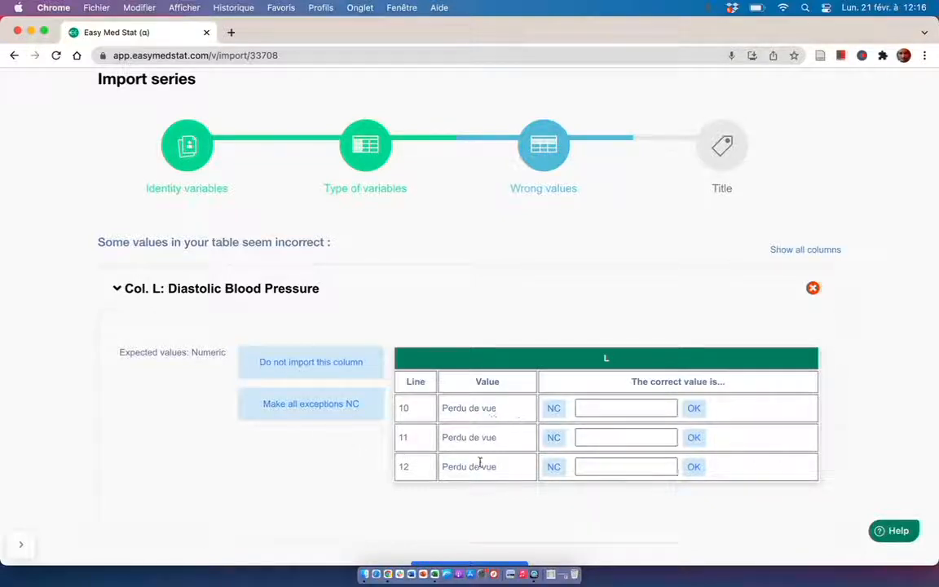
{"action": "left_click", "coordinate": [334, 413]}
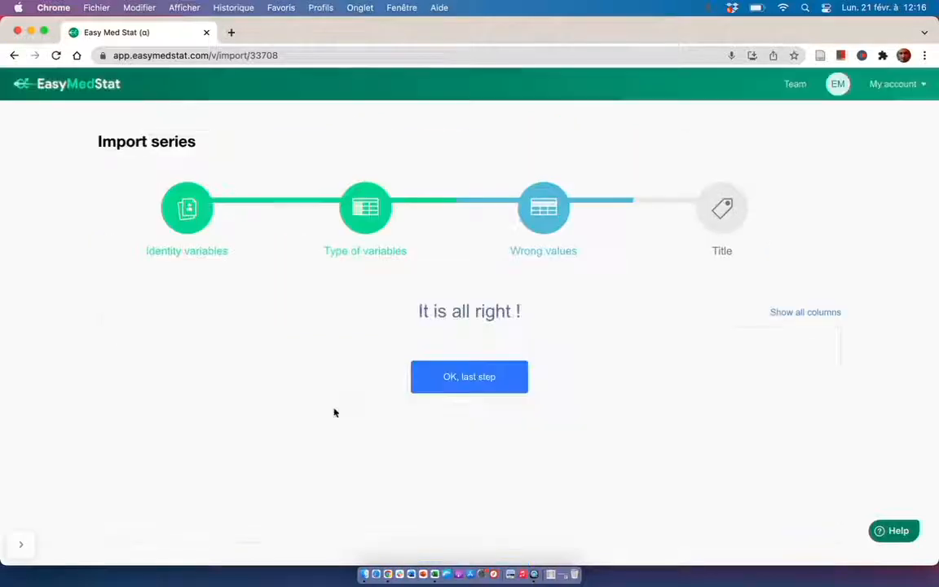
{"action": "left_click", "coordinate": [465, 376]}
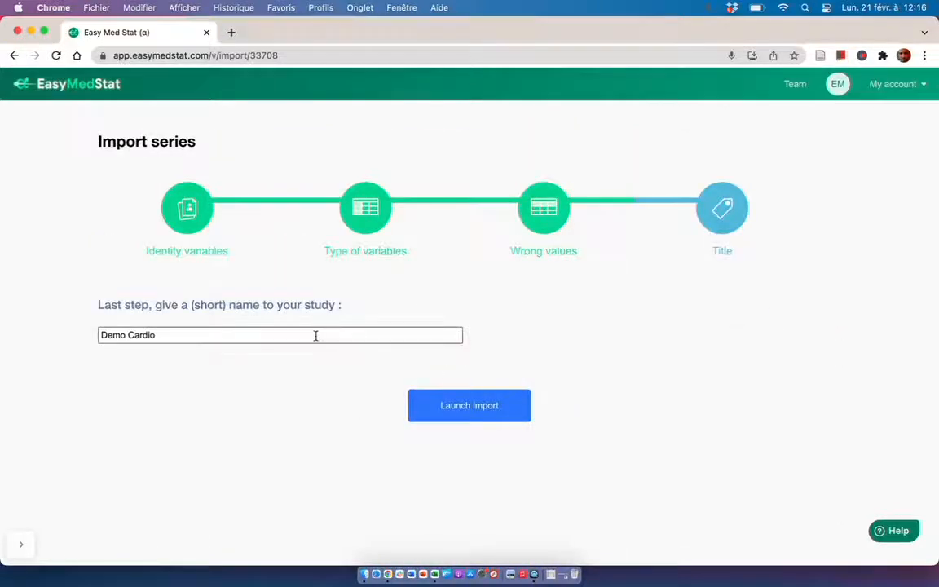
{"action": "left_click", "coordinate": [471, 407]}
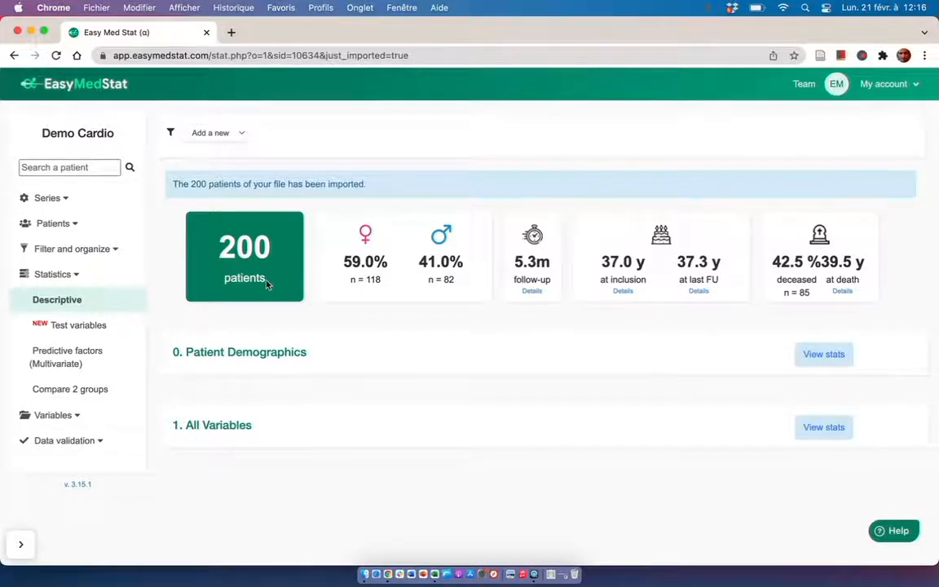
Expand the All Variables statistics of the imported series and examine its numeric, event and discrete analyses.
{"action": "left_click", "coordinate": [215, 435]}
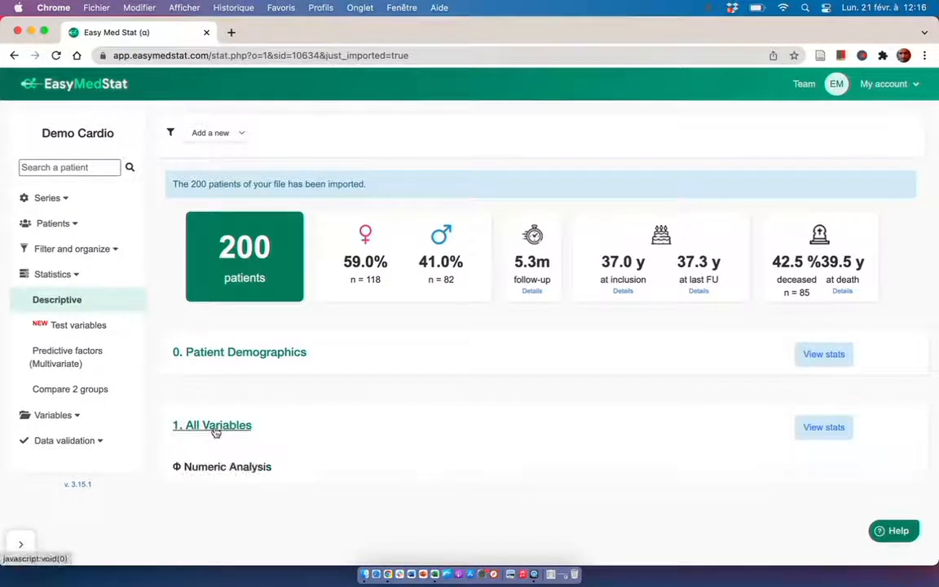
{"action": "scroll", "coordinate": [428, 362], "scroll_direction": "down", "scroll_amount": 5}
{"action": "scroll", "coordinate": [427, 362], "scroll_direction": "down", "scroll_amount": 4}
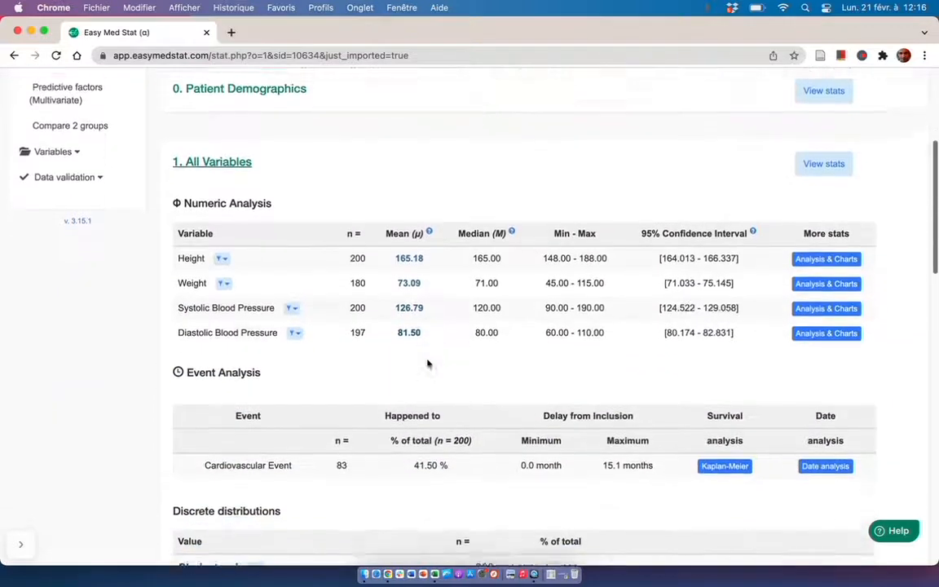
{"action": "scroll", "coordinate": [427, 363], "scroll_direction": "down", "scroll_amount": 1}
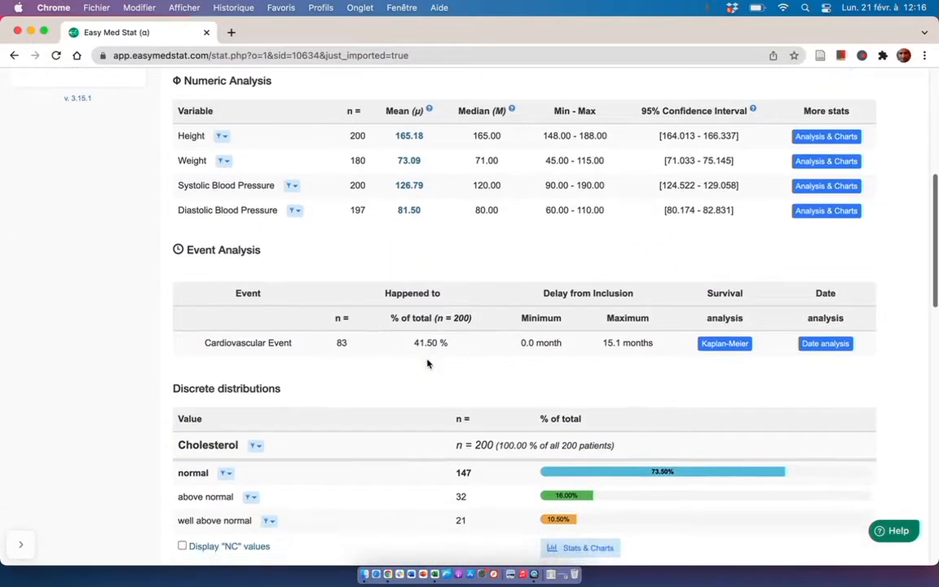
{"action": "scroll", "coordinate": [428, 362], "scroll_direction": "down", "scroll_amount": 1}
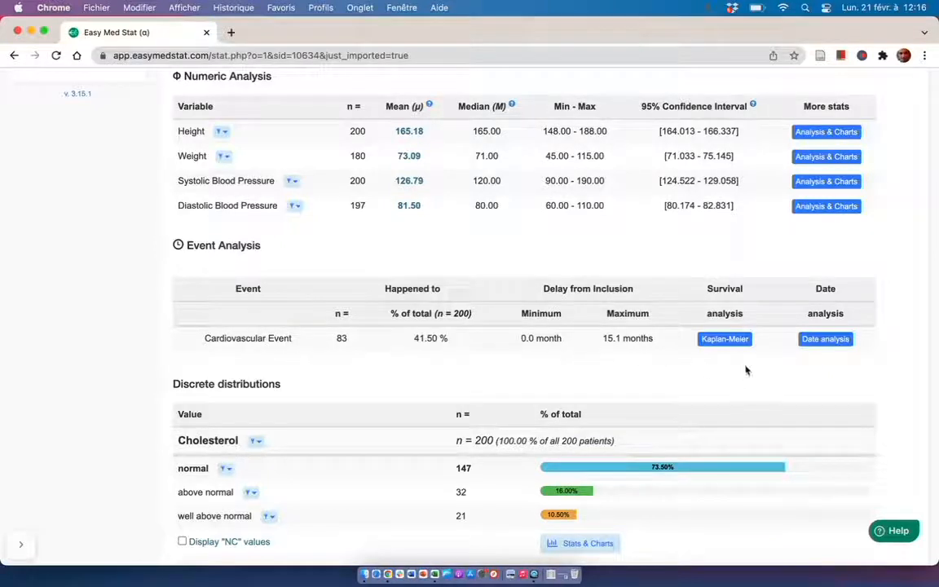
Run the Kaplan-Meier analysis of Cardiovascular Event and display the survival curve variant with confidence band and at-risk table.
{"action": "left_click", "coordinate": [730, 343]}
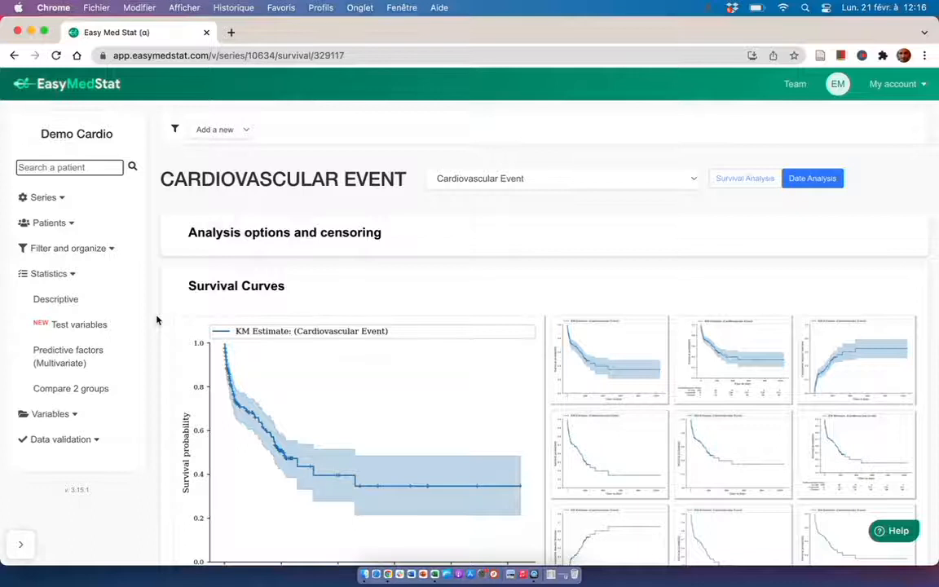
{"action": "scroll", "coordinate": [157, 320], "scroll_direction": "down", "scroll_amount": 3}
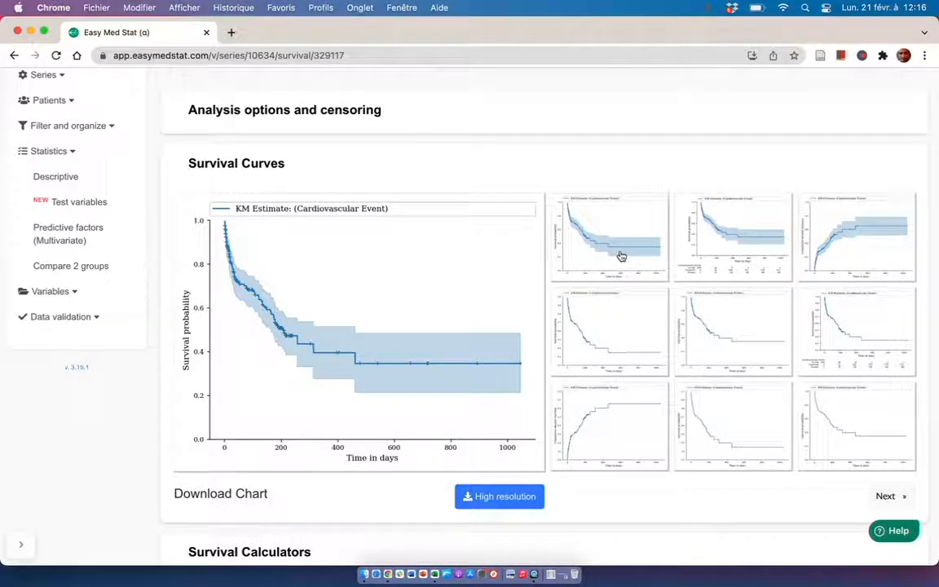
{"action": "left_click", "coordinate": [731, 249]}
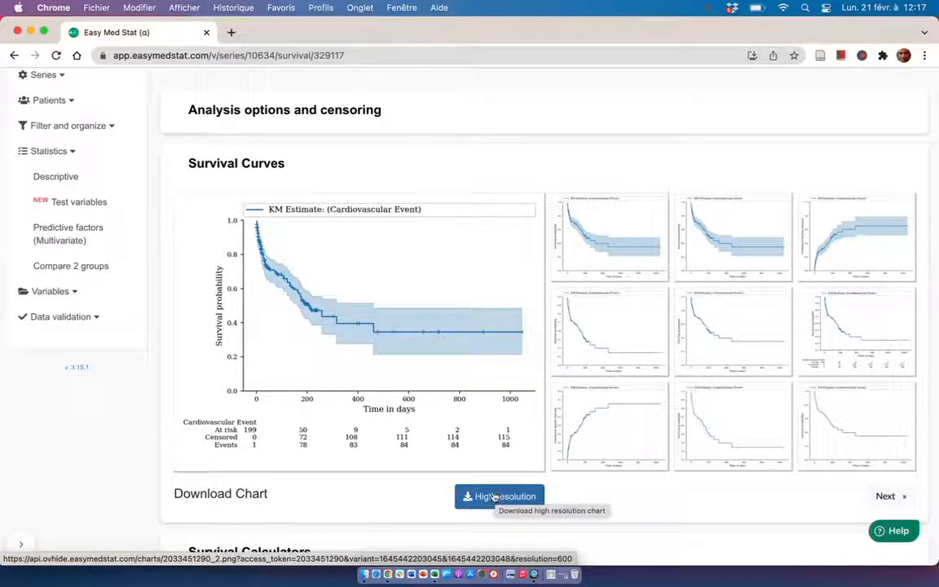
Examine the survival calculator's 20-day row and the suggested results and methods text for the overall cardiovascular event survival.
{"action": "scroll", "coordinate": [136, 423], "scroll_direction": "down", "scroll_amount": 5}
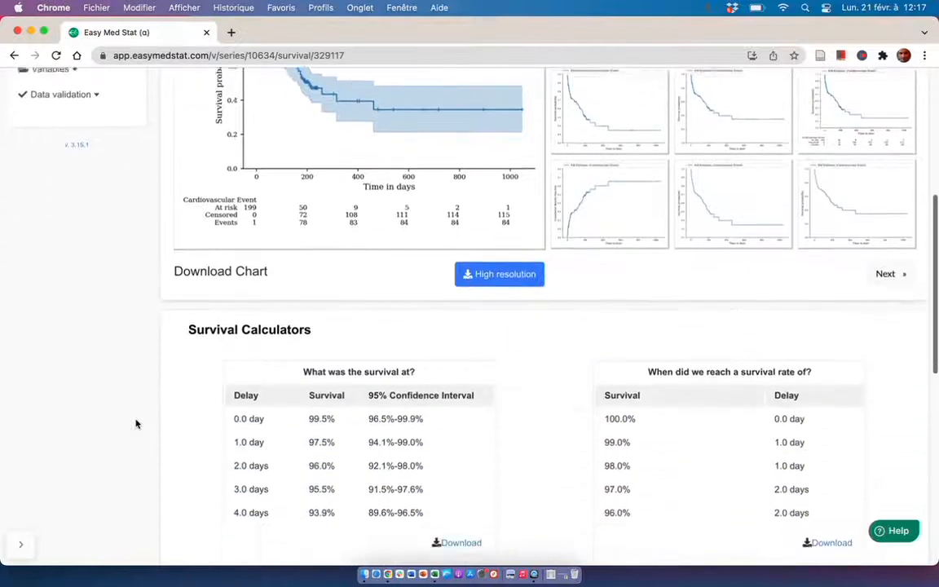
{"action": "scroll", "coordinate": [300, 403], "scroll_direction": "down", "scroll_amount": 3}
{"action": "scroll", "coordinate": [301, 404], "scroll_direction": "down", "scroll_amount": 3}
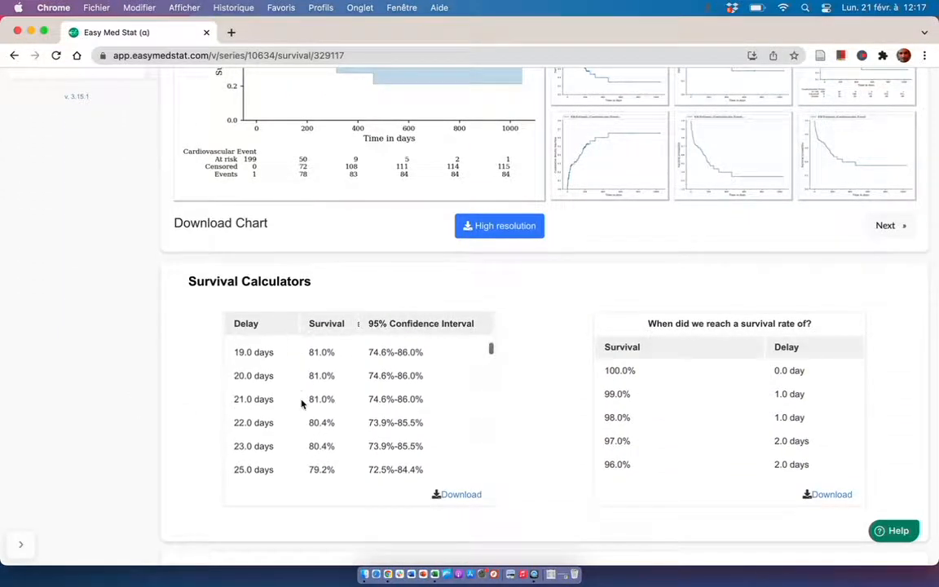
{"action": "left_click_drag", "start_coordinate": [232, 376], "coordinate": [443, 382]}
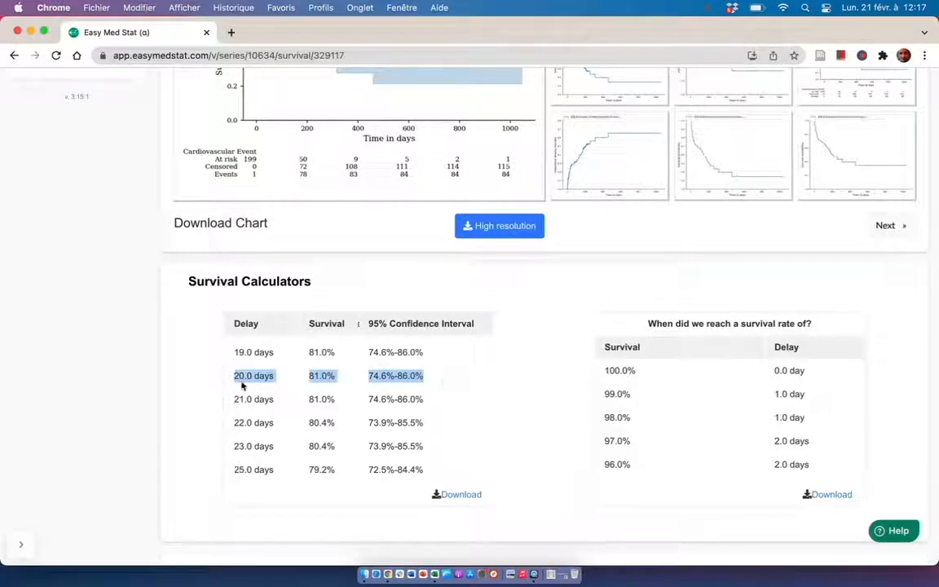
{"action": "scroll", "coordinate": [217, 388], "scroll_direction": "down", "scroll_amount": 2}
{"action": "scroll", "coordinate": [216, 389], "scroll_direction": "down", "scroll_amount": 7}
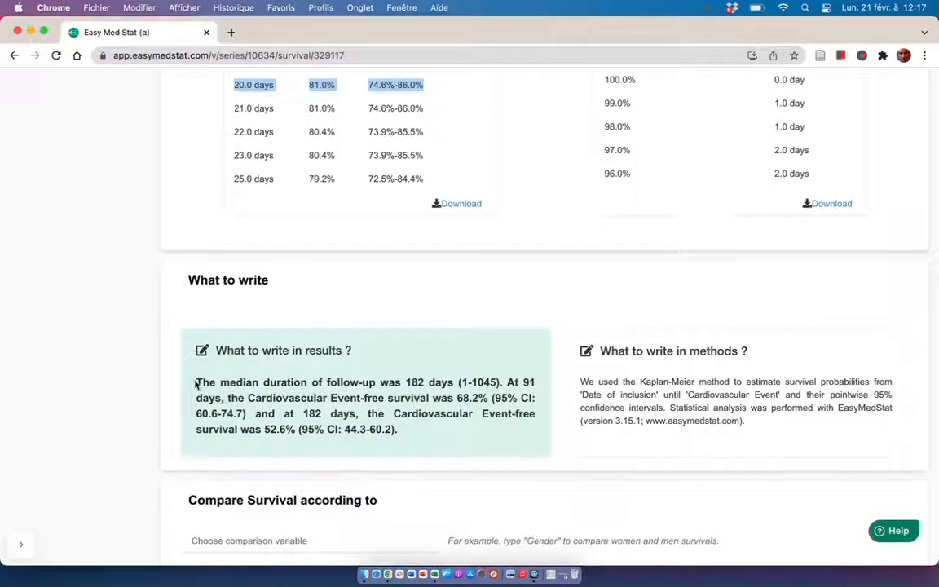
{"action": "left_click_drag", "start_coordinate": [197, 383], "coordinate": [431, 432]}
{"action": "left_click", "coordinate": [427, 429]}
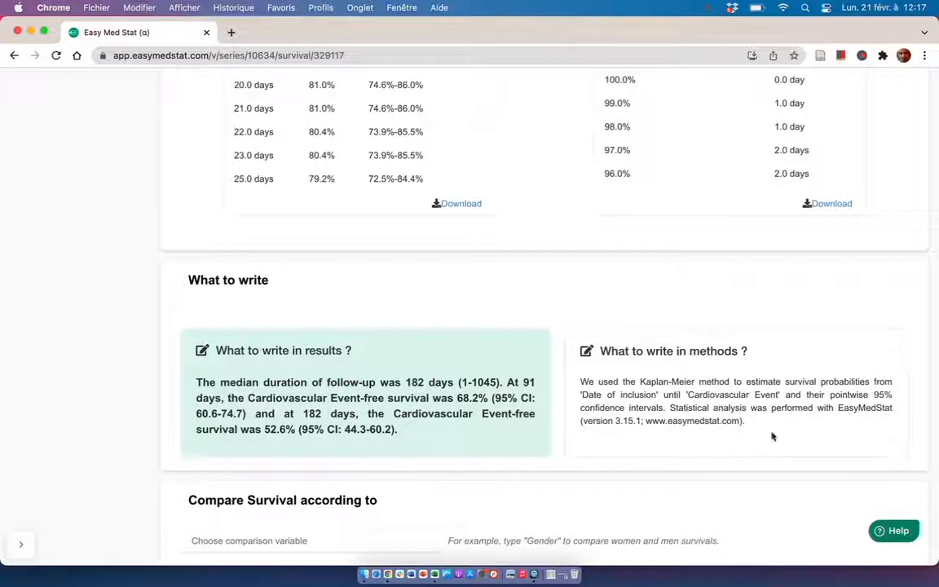
Compare survival according to Gender and display the comparison curve variant with confidence bands and at-risk table.
{"action": "scroll", "coordinate": [124, 389], "scroll_direction": "down", "scroll_amount": 3}
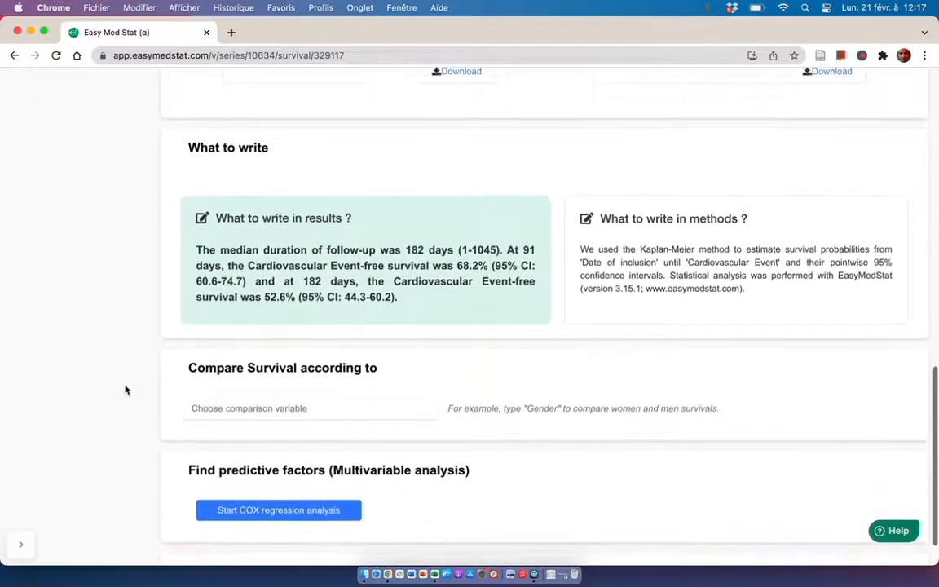
{"action": "left_click", "coordinate": [219, 408]}
{"action": "scroll", "coordinate": [225, 424], "scroll_direction": "down", "scroll_amount": 2}
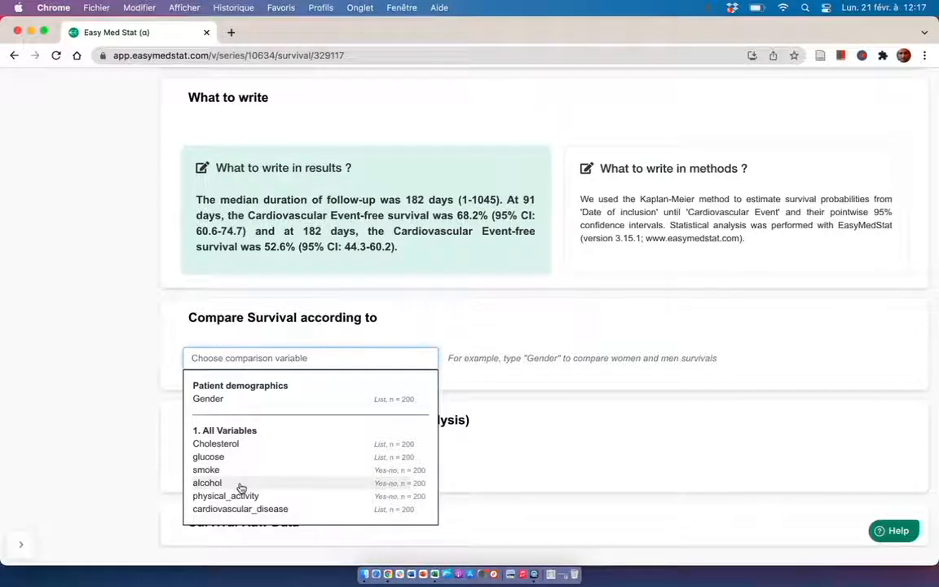
{"action": "left_click", "coordinate": [237, 403]}
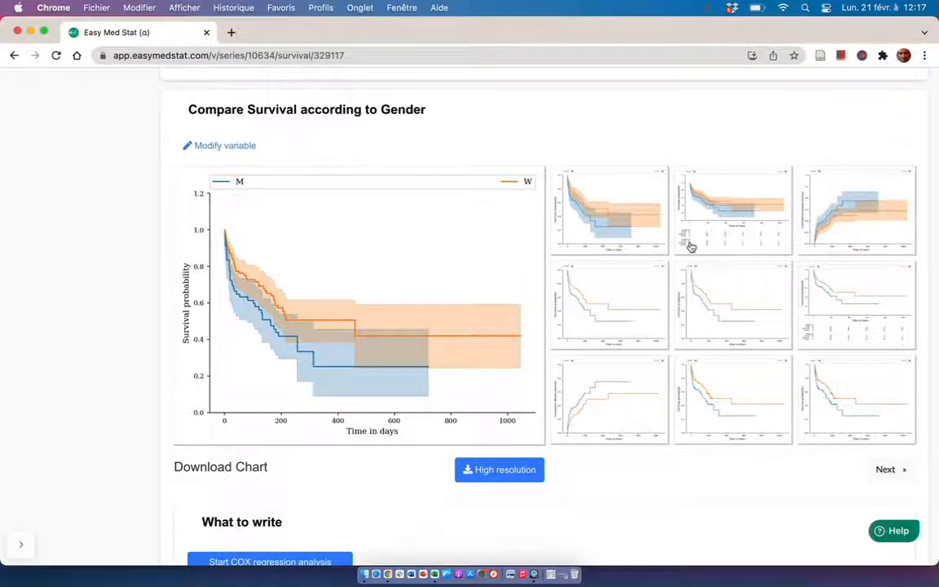
{"action": "left_click", "coordinate": [749, 227]}
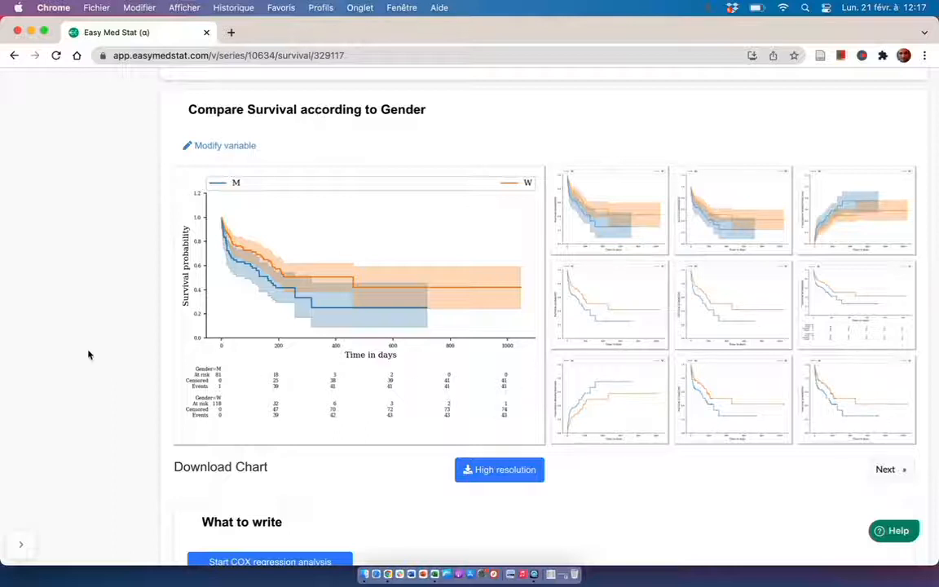
Read the suggested results text for the gender comparison, including its p-value and the survival rates of both groups.
{"action": "scroll", "coordinate": [96, 396], "scroll_direction": "down", "scroll_amount": 1}
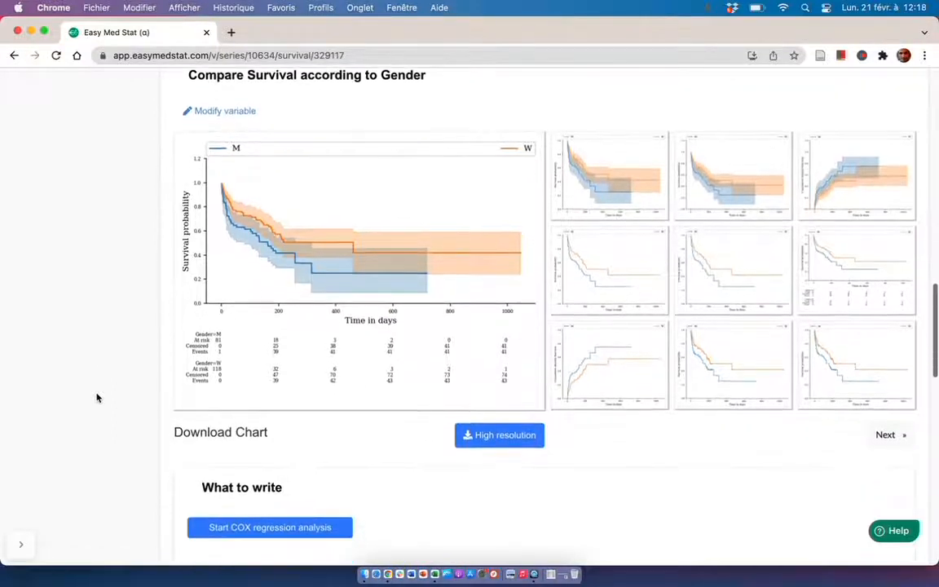
{"action": "scroll", "coordinate": [97, 396], "scroll_direction": "down", "scroll_amount": 5}
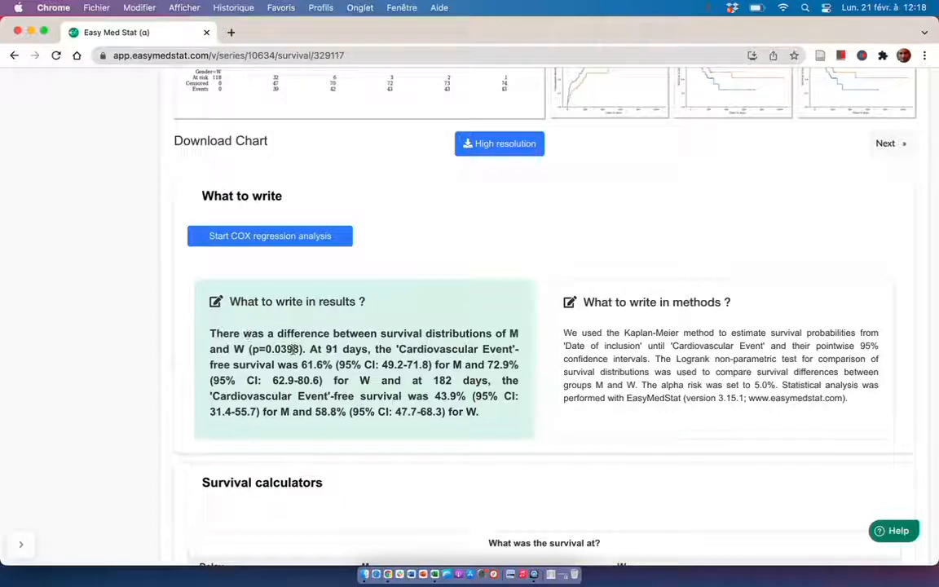
{"action": "left_click_drag", "start_coordinate": [310, 350], "coordinate": [458, 396]}
{"action": "left_click", "coordinate": [456, 394]}
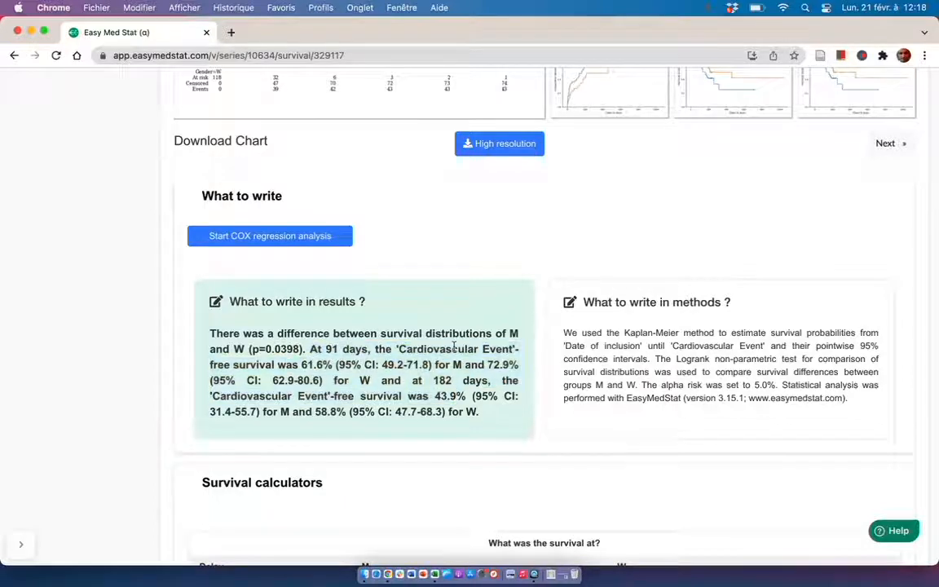